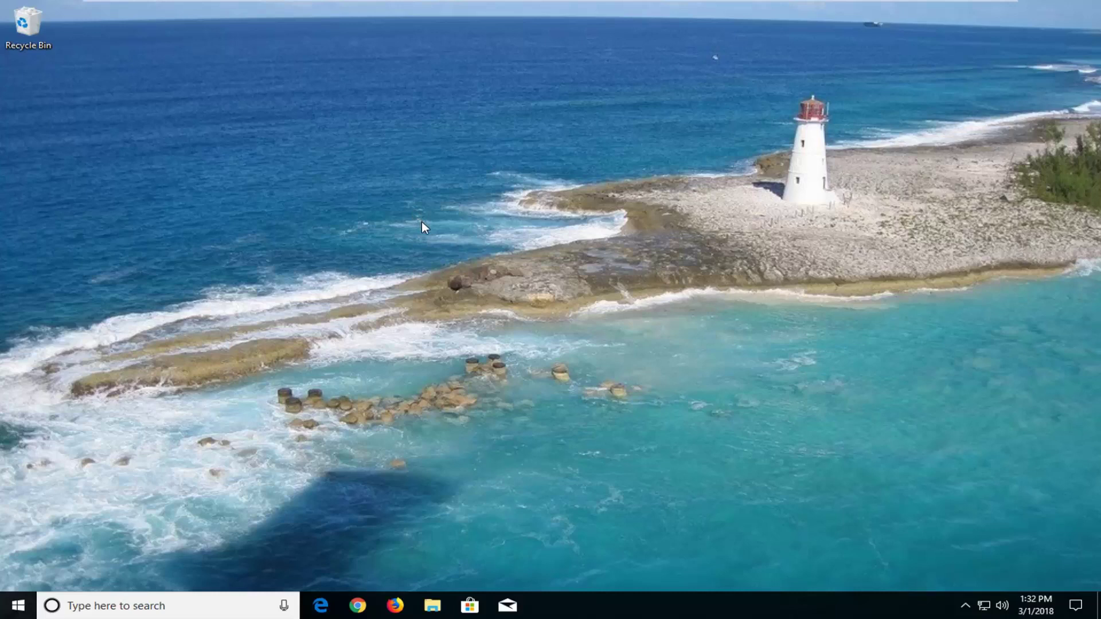
Search Start for 'reset' and begin Reset this PC from Settings > Recovery.
click(17, 608)
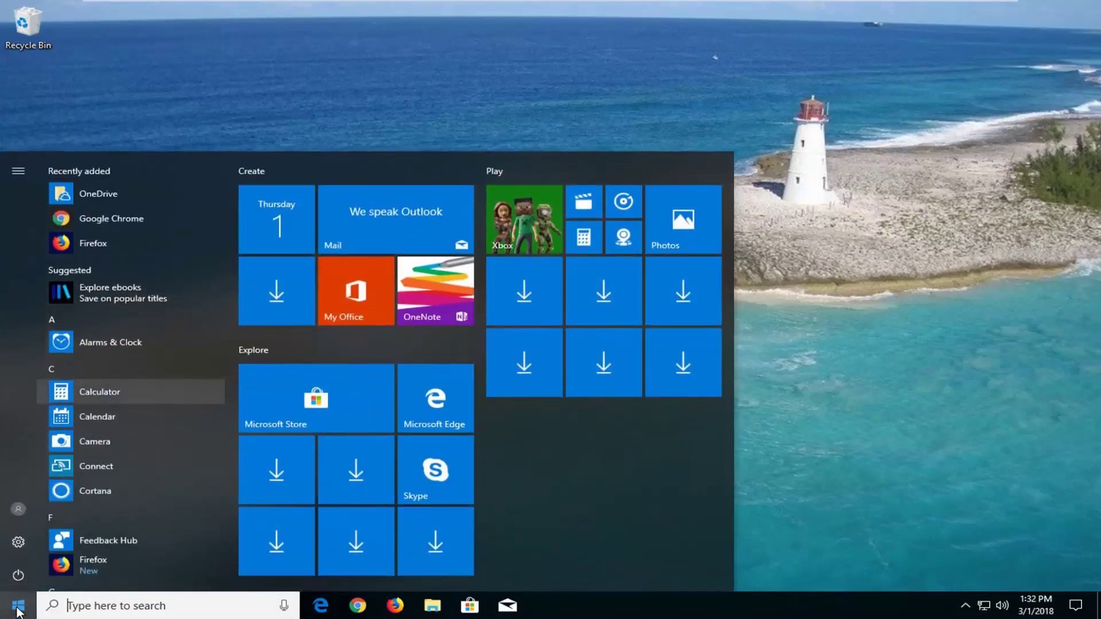
text(rese)
text(r)
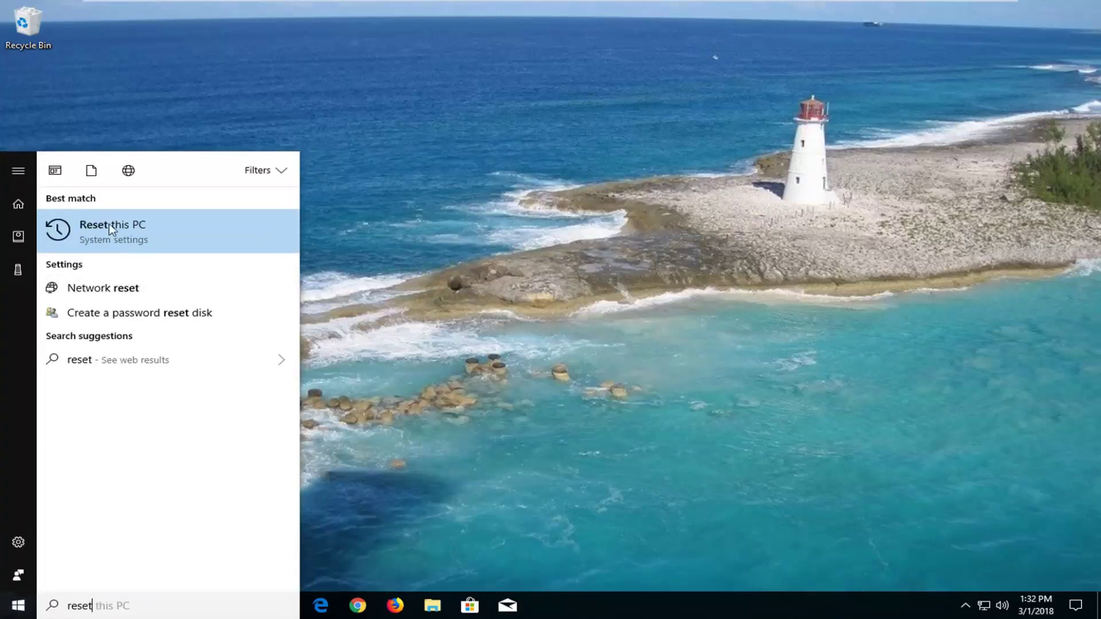
click(224, 243)
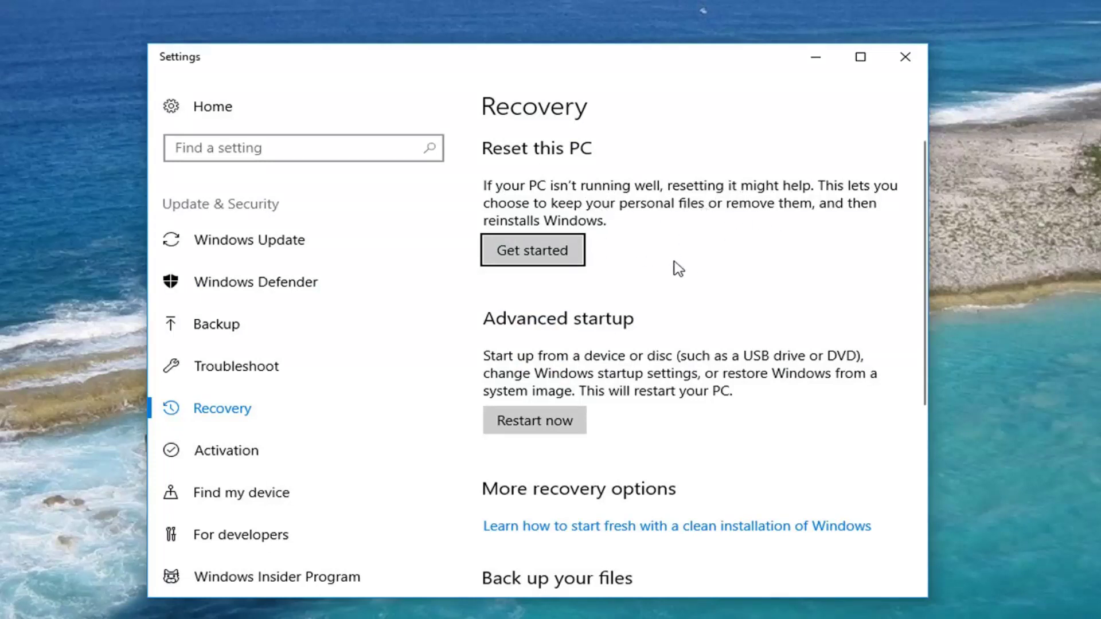
click(557, 247)
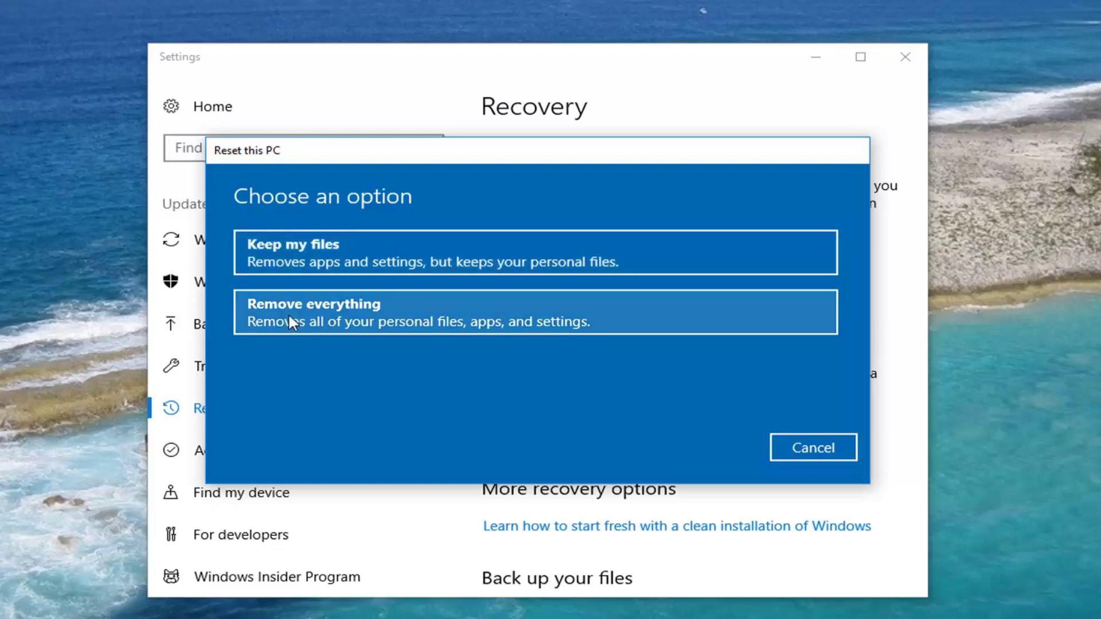
Choose Remove everything to wipe all personal files, apps and settings.
click(368, 319)
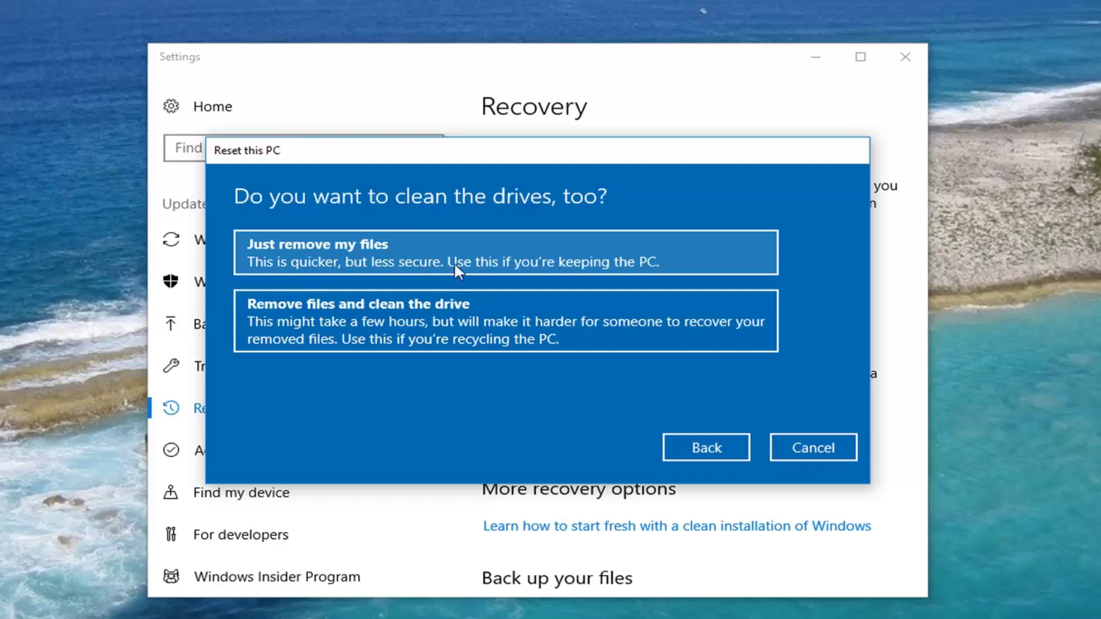
Choose Just remove my files, skipping the drive cleaning.
click(474, 265)
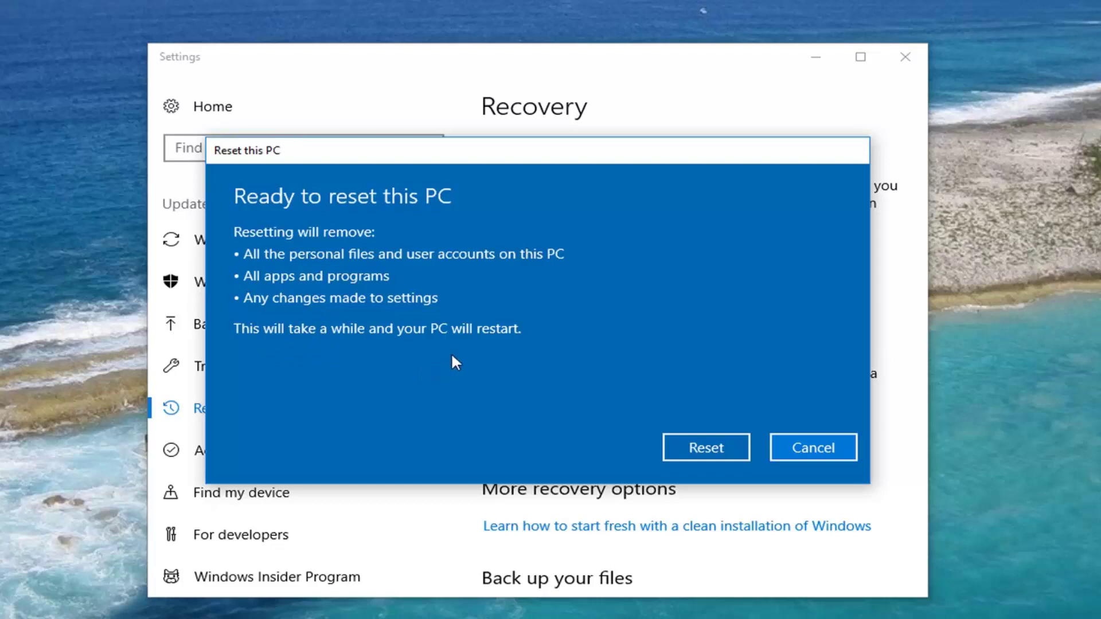
Confirm the reset and let Windows reinstall and restart into setup.
click(670, 446)
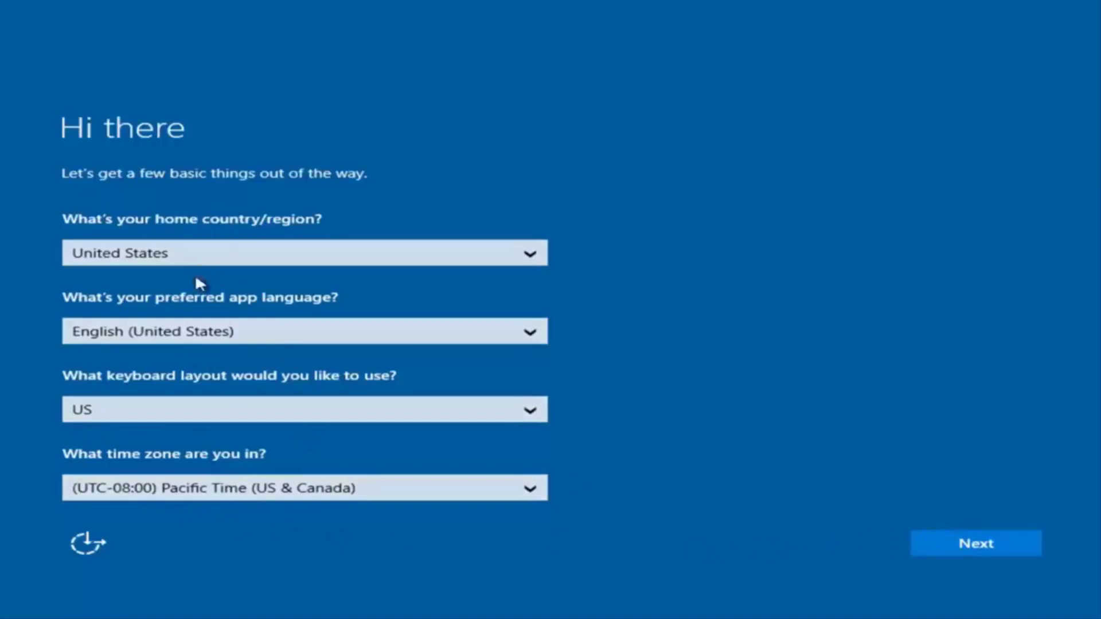
Keep the default region settings, accept the license terms, and choose Customize over express settings.
click(983, 551)
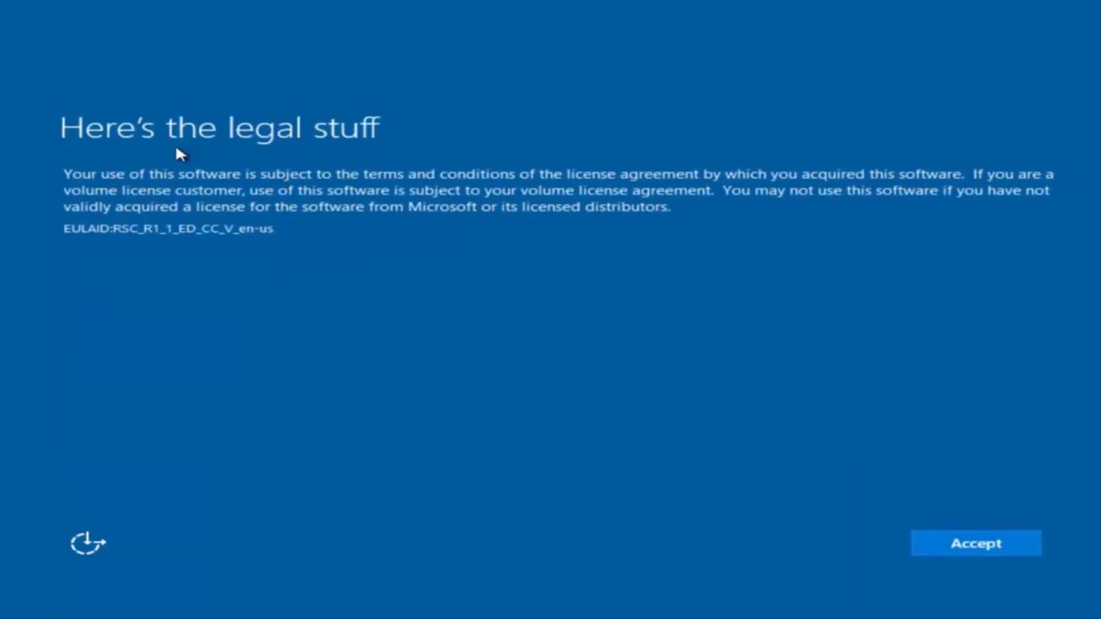
click(994, 548)
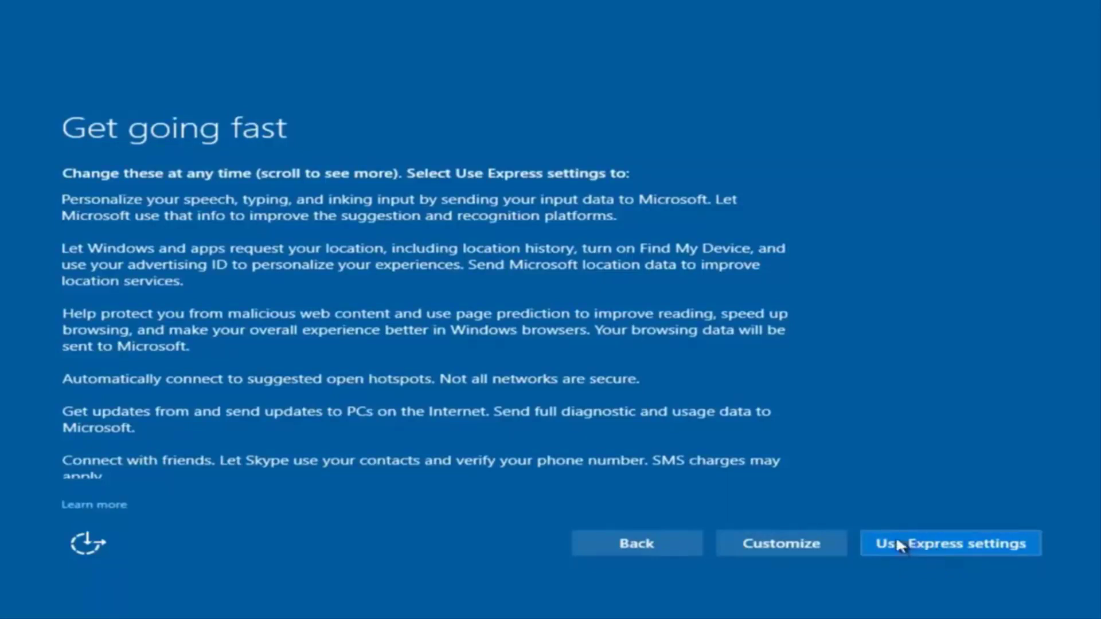
click(787, 547)
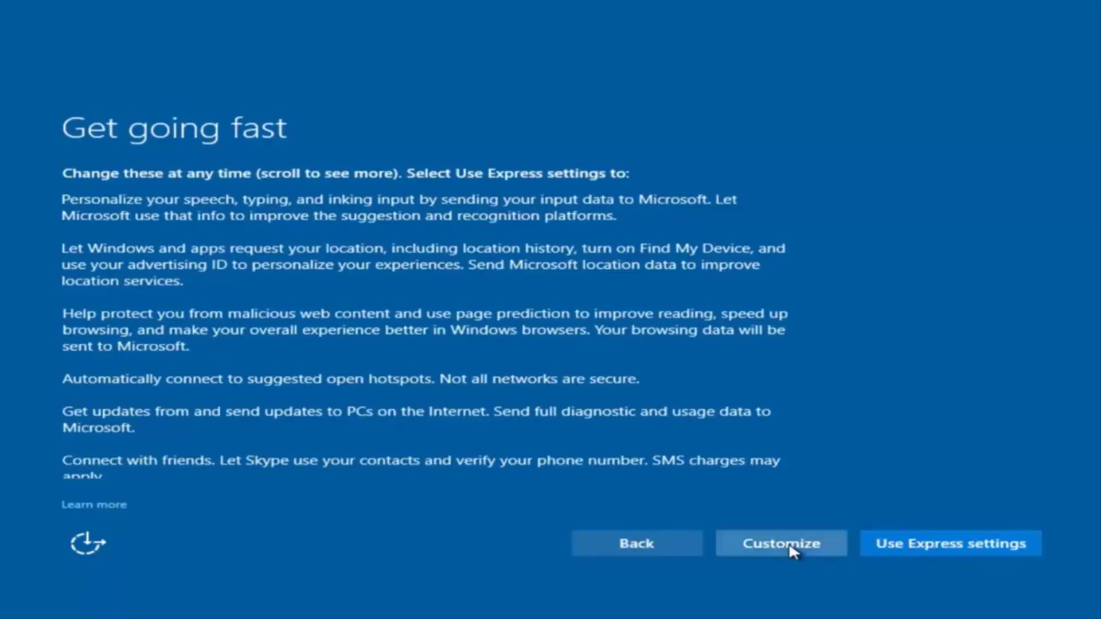
Turn speech, typing and inking personalization off and accept the remaining Customize settings pages.
scroll(258, 248, down, 2)
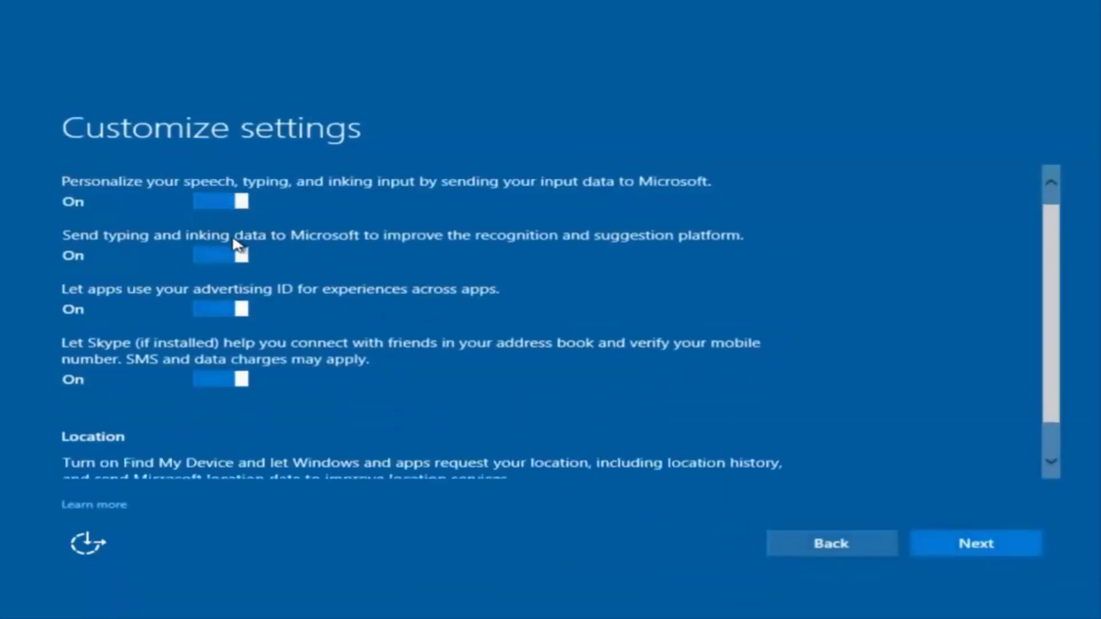
scroll(319, 277, up, 2)
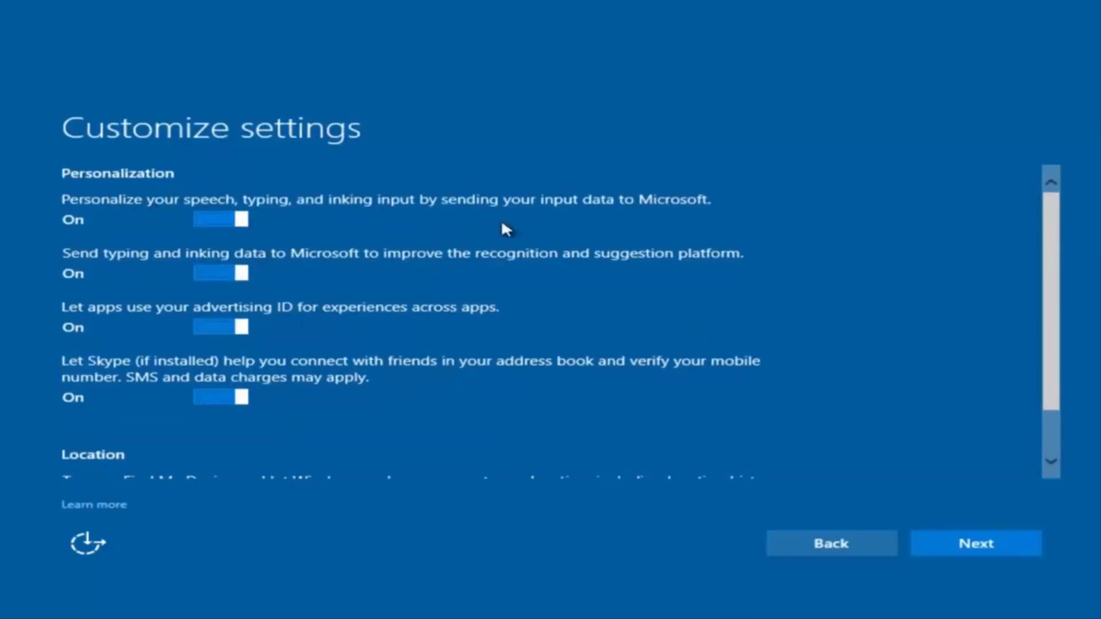
click(229, 219)
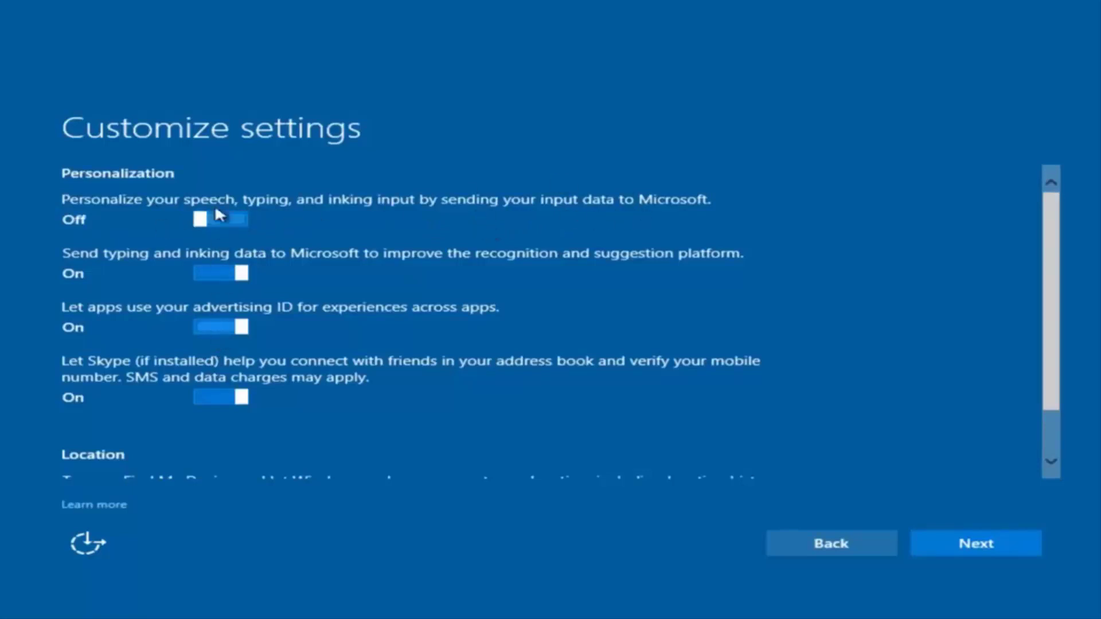
scroll(229, 350, down, 1)
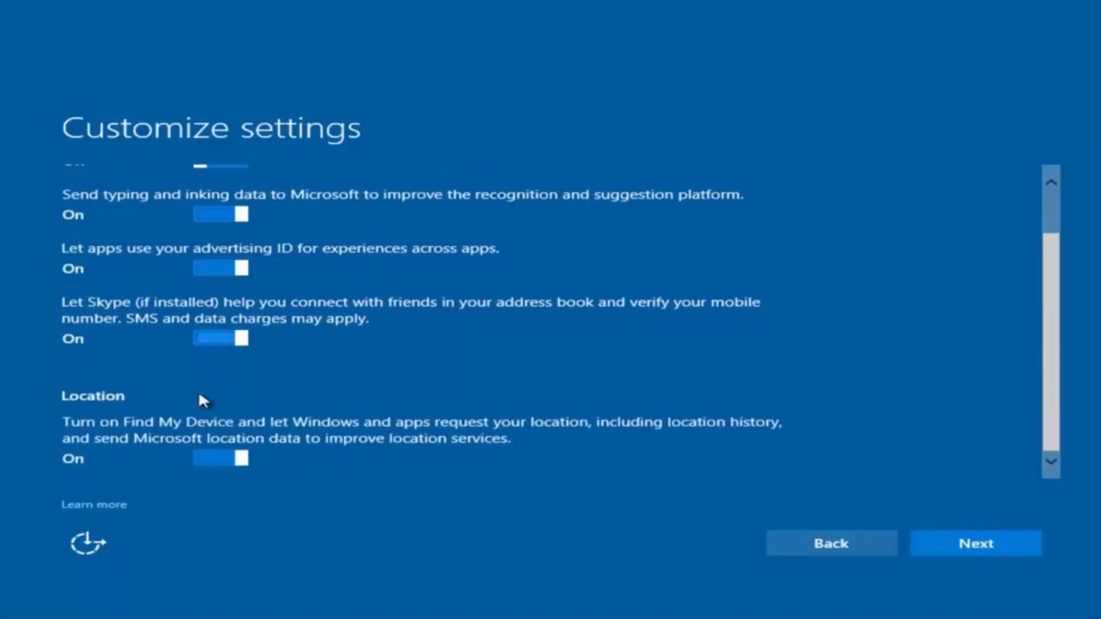
scroll(265, 314, up, 1)
scroll(253, 405, down, 1)
scroll(287, 442, up, 1)
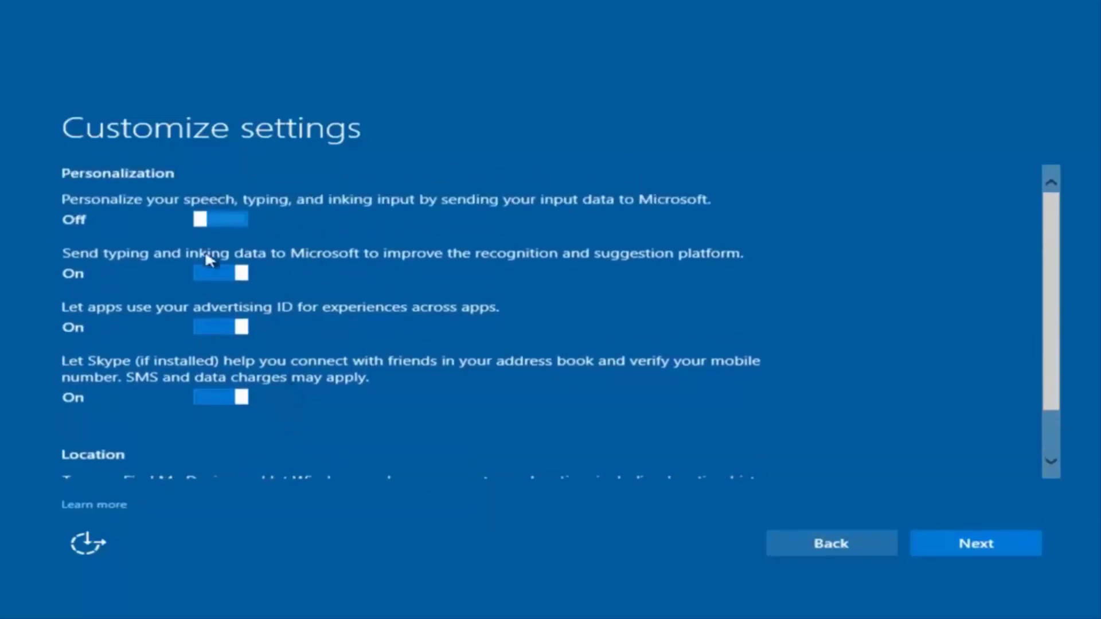
click(959, 549)
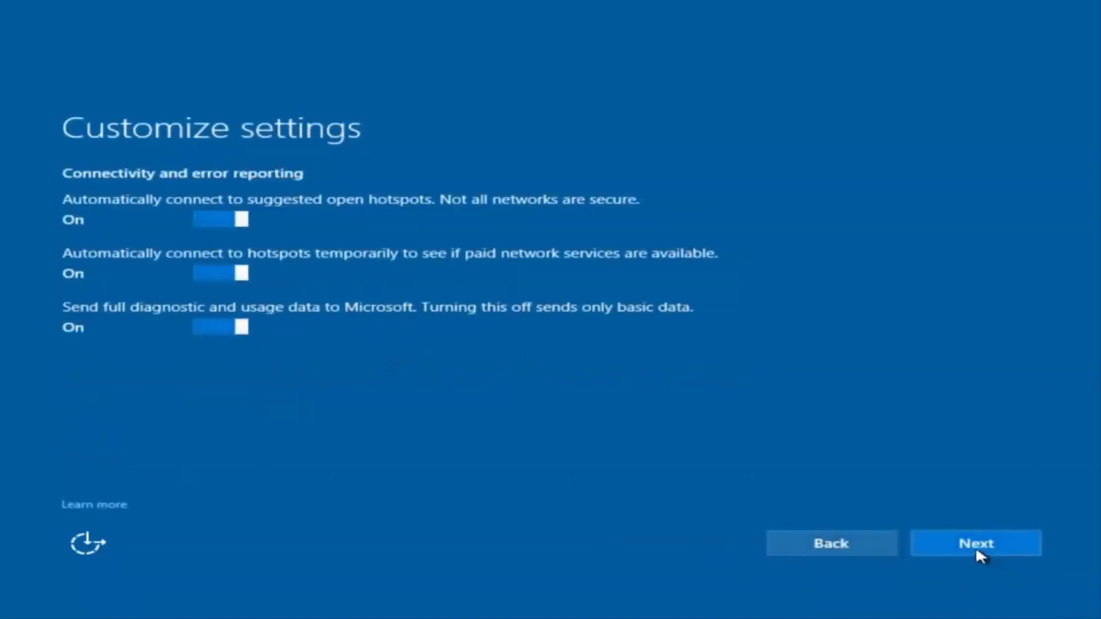
click(975, 546)
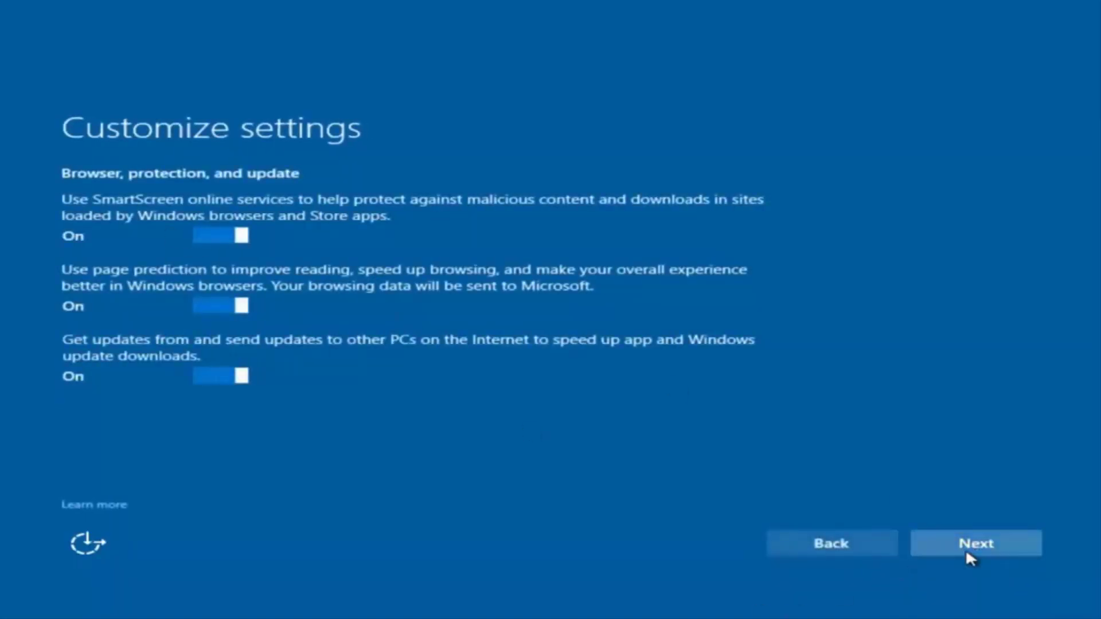
click(965, 549)
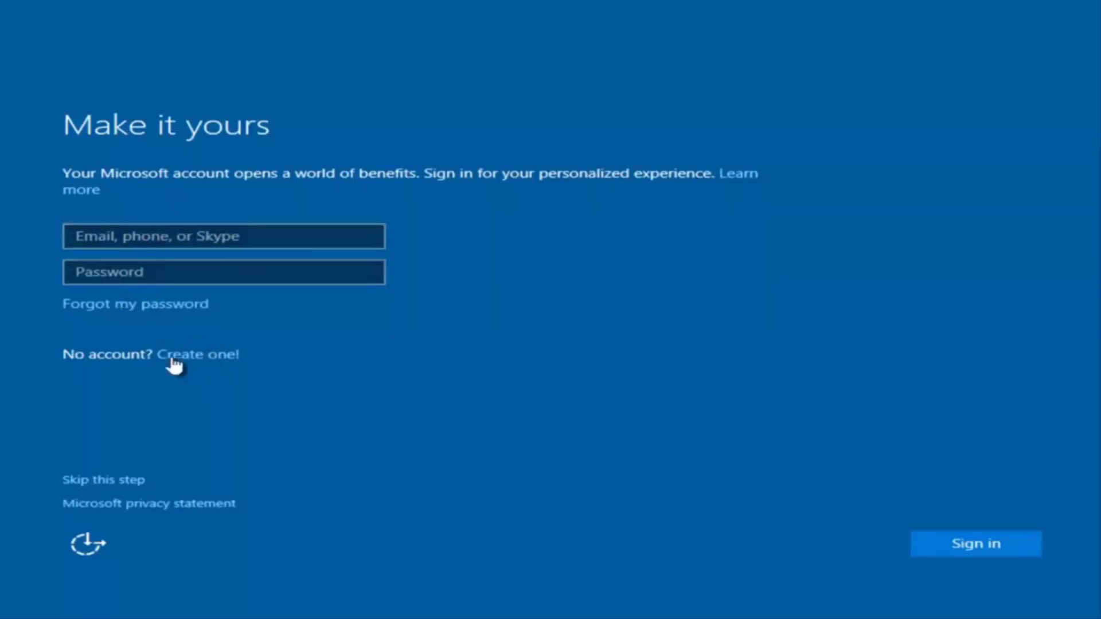
Skip the Microsoft account sign-in and enter 'example' as the local user name.
click(111, 482)
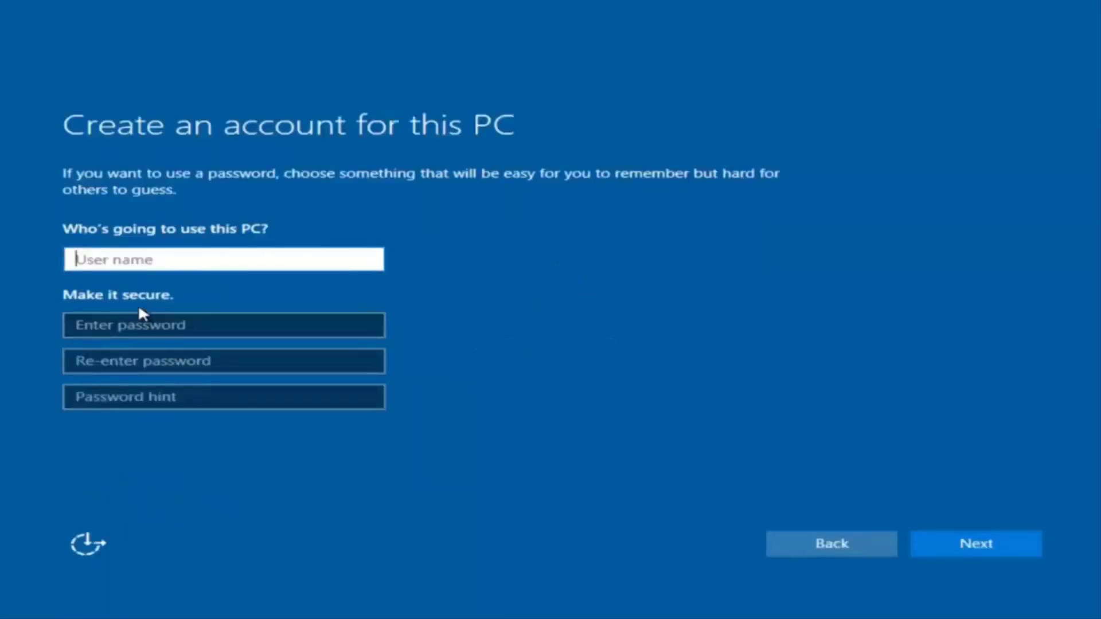
text(exam[p)
key(BackSpace)
key(BackSpace)
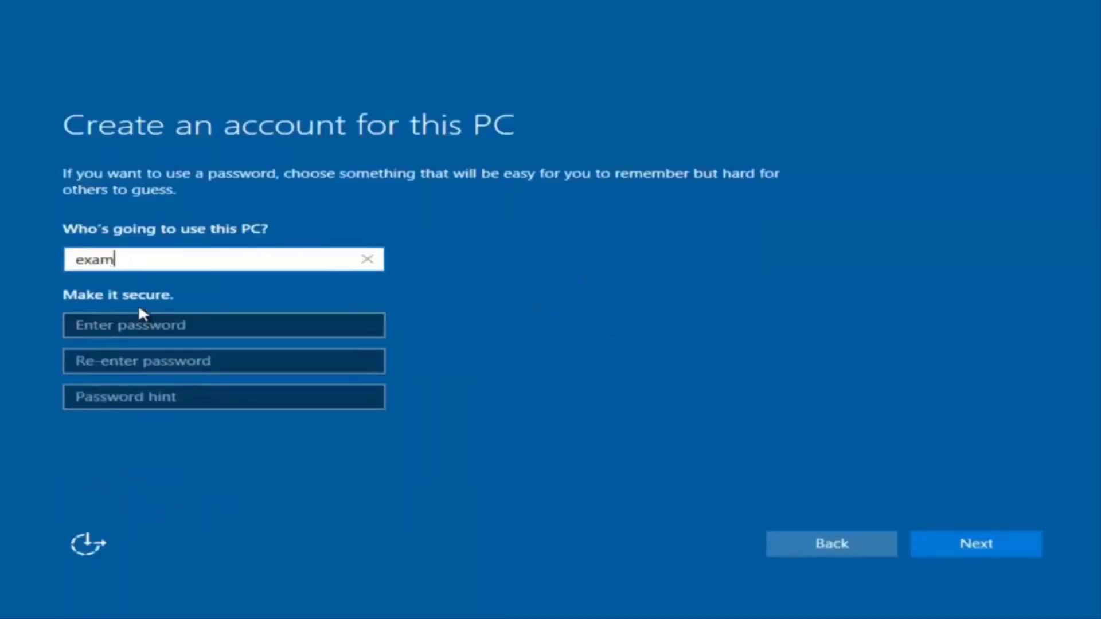
text(ple)
Enter and confirm the account password, add a password hint, and submit the account.
click(138, 328)
text(•••••••)
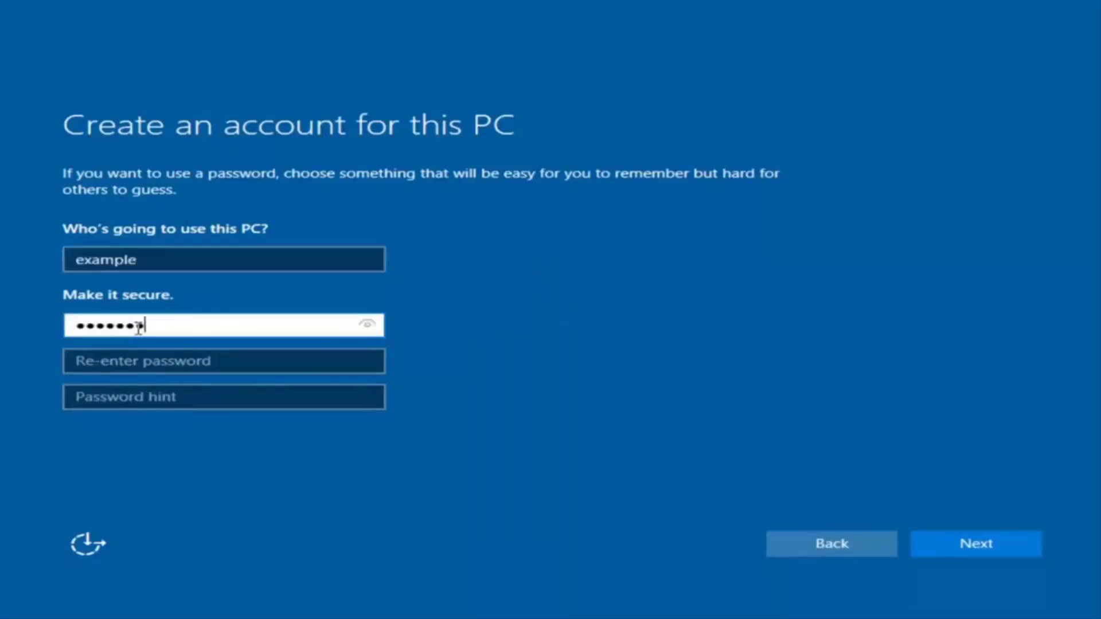
text(••)
click(214, 361)
text(•••••)
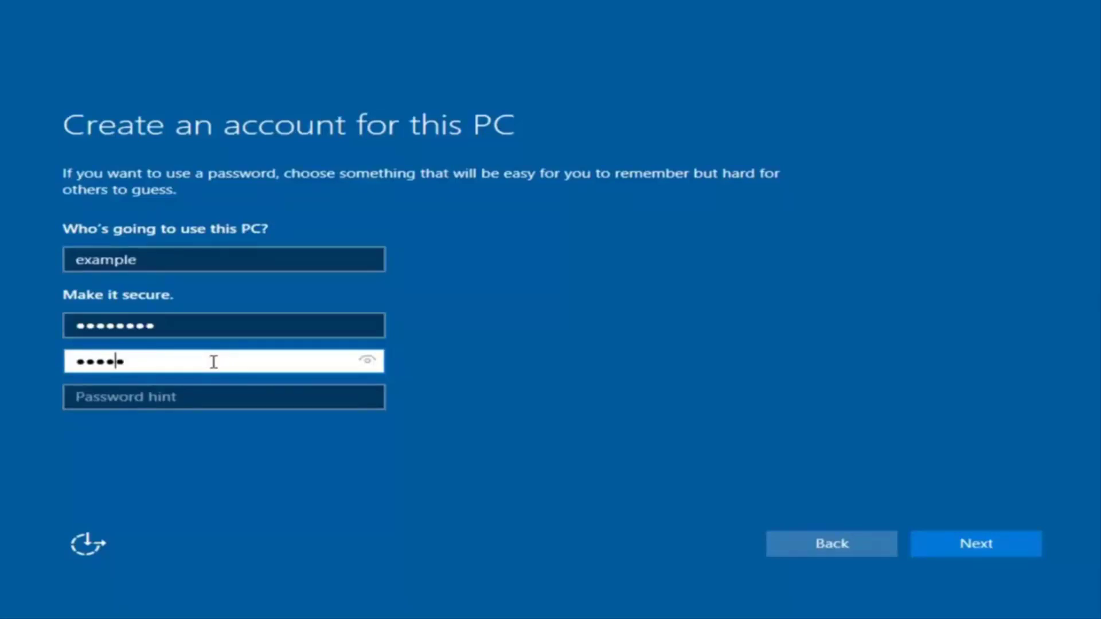
text(••••)
click(198, 401)
text(pas)
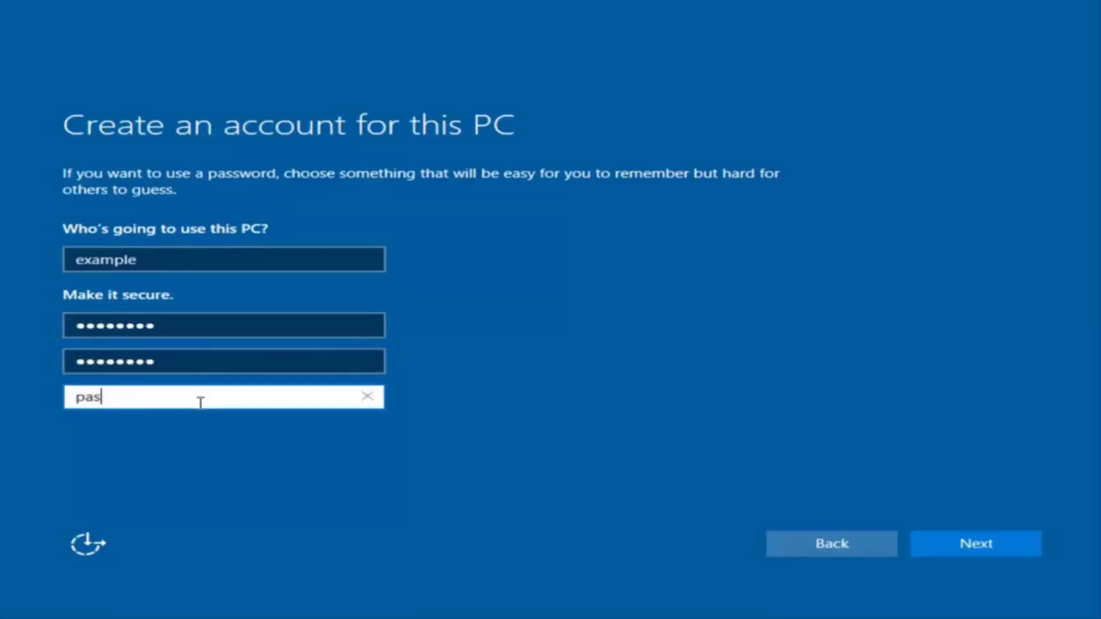
text(s)
click(993, 547)
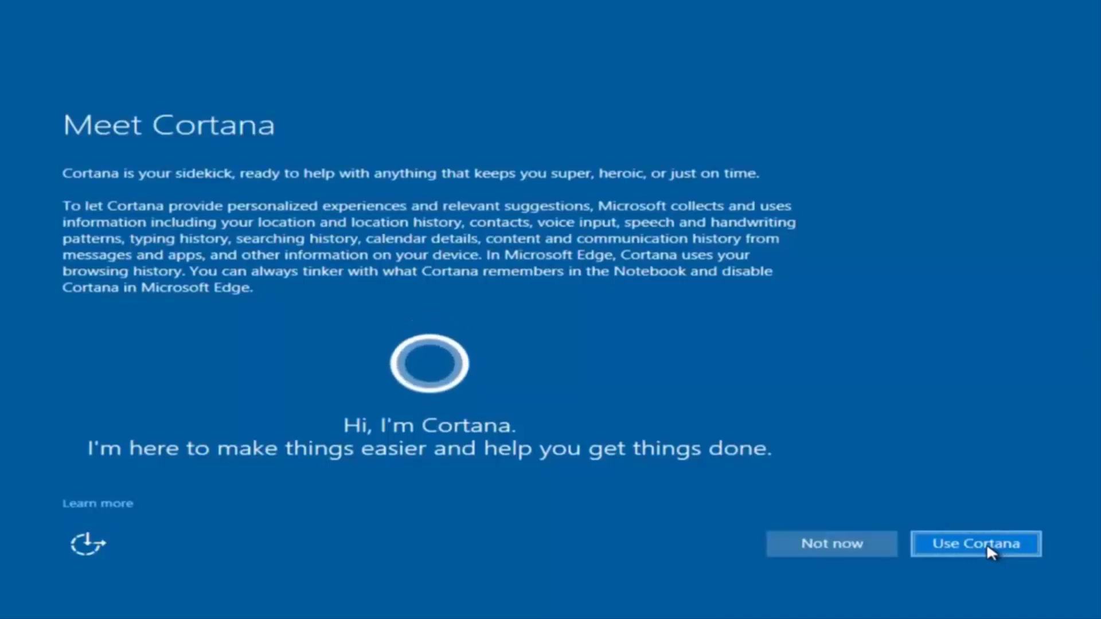
Choose Use Cortana on the Meet Cortana page.
click(806, 535)
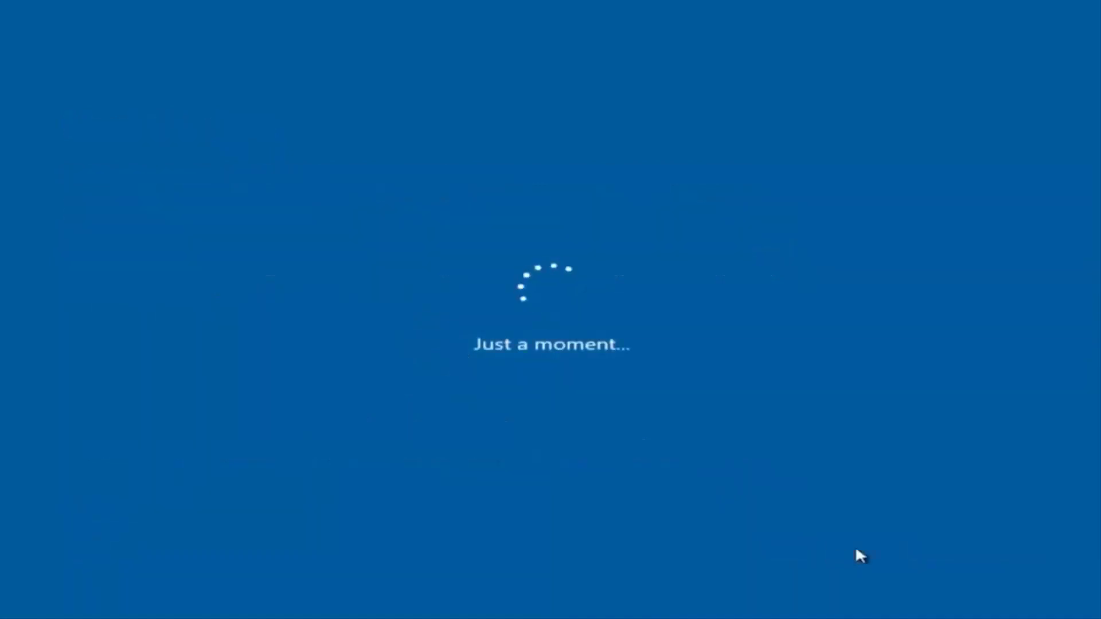